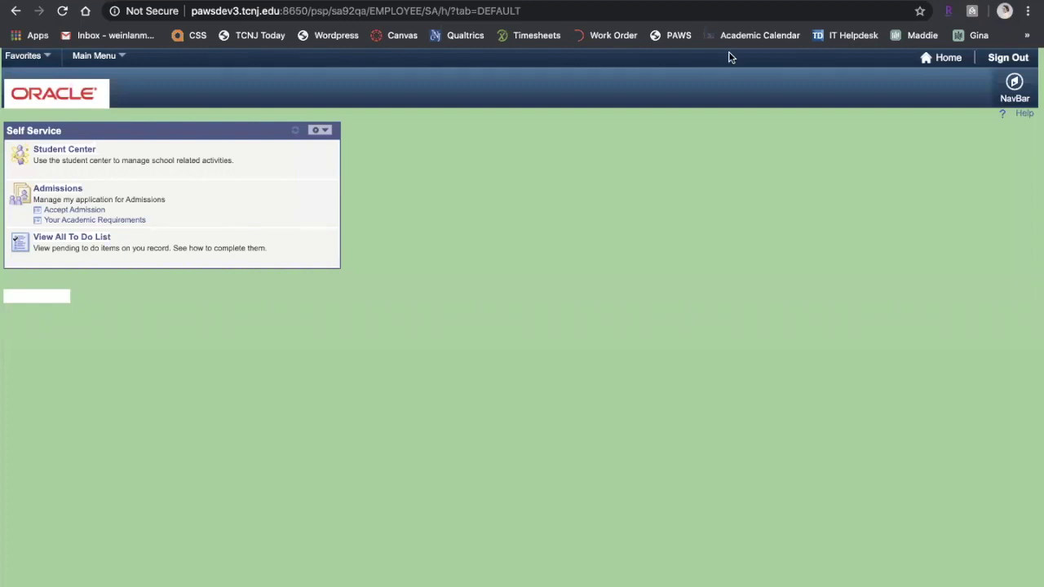
# Open the PAWS Student Center with its 2020 Fall Academics summary.
pyautogui.click(83, 149)
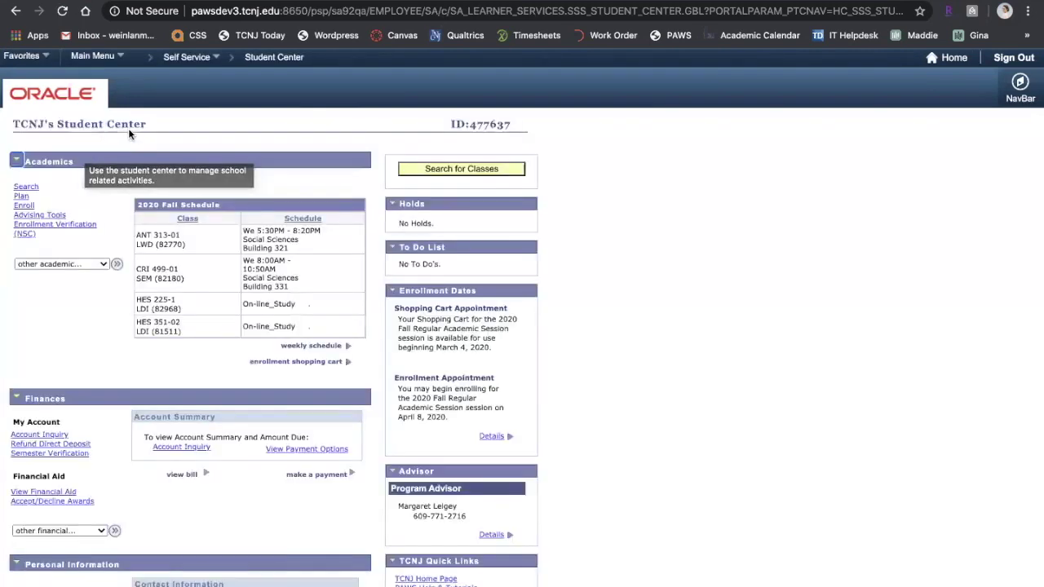
# Bring up the Class Search form for the 2020 Fall term.
pyautogui.click(485, 171)
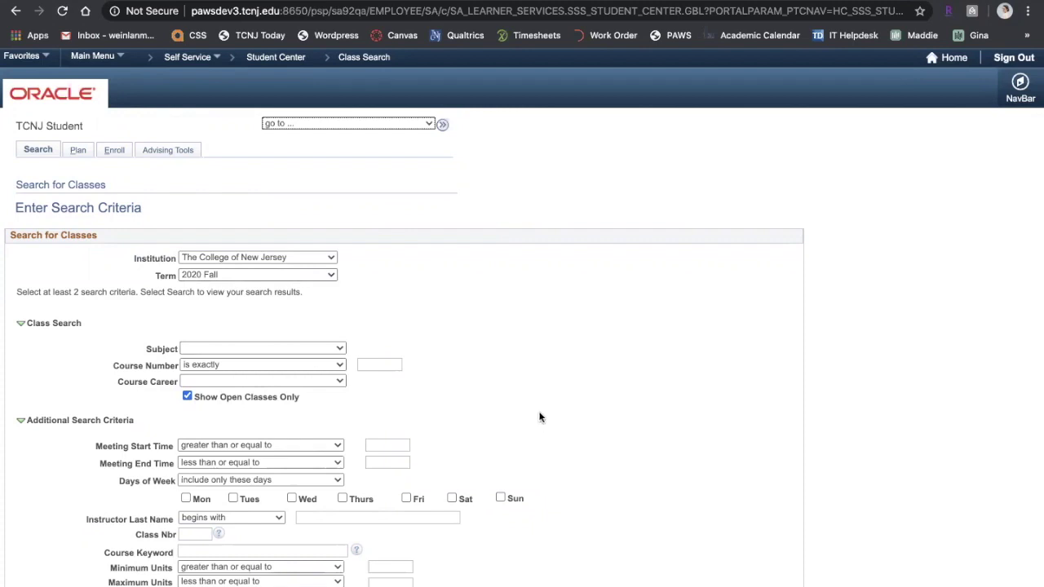
# Search 2020 Fall classes with attribute Liberal Learning Civic Resp. and value Gender.
pyautogui.scroll(-5, 539, 418)
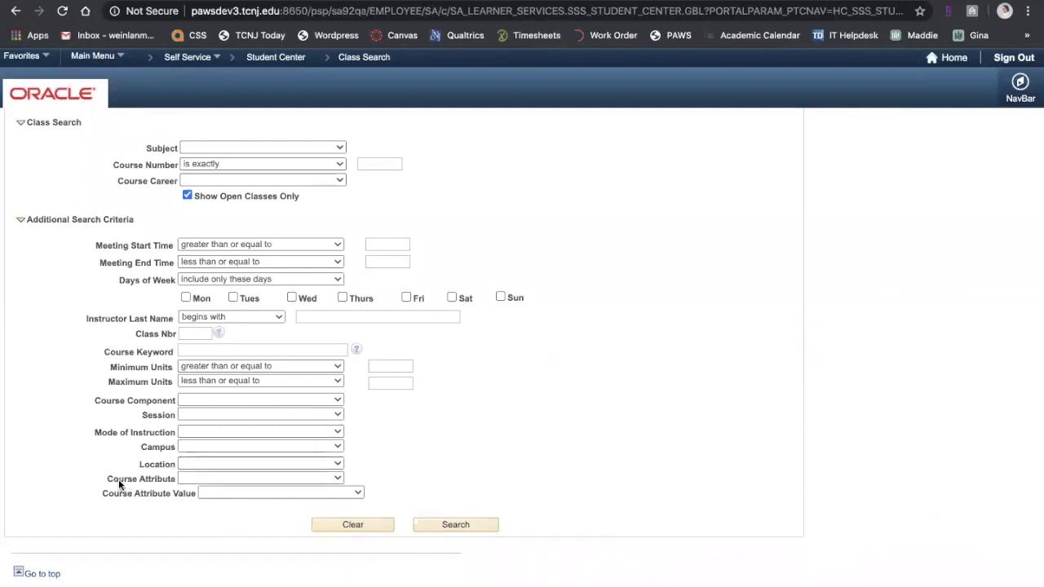
pyautogui.click(194, 481)
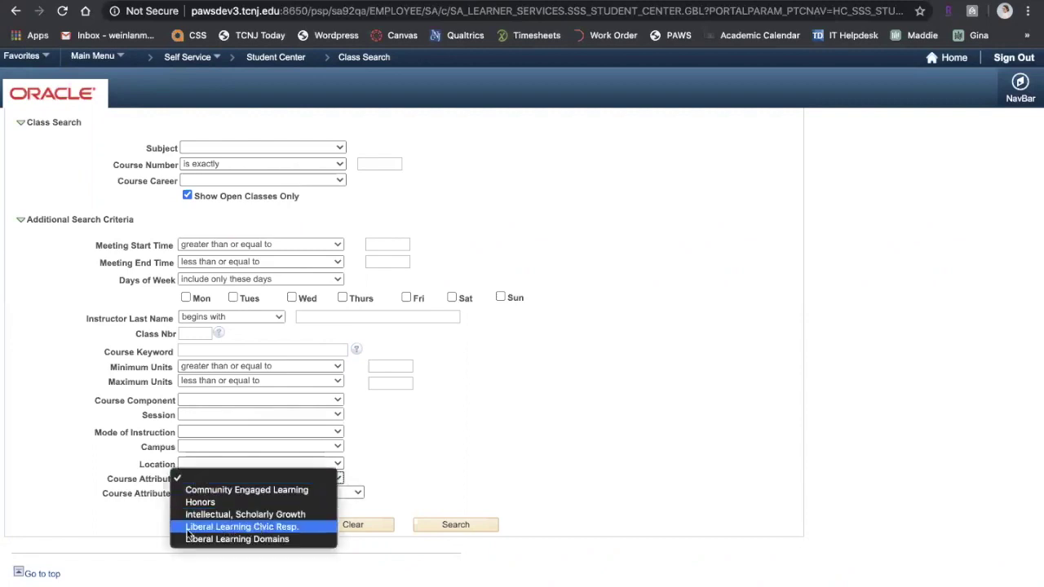
pyautogui.click(263, 528)
pyautogui.click(221, 493)
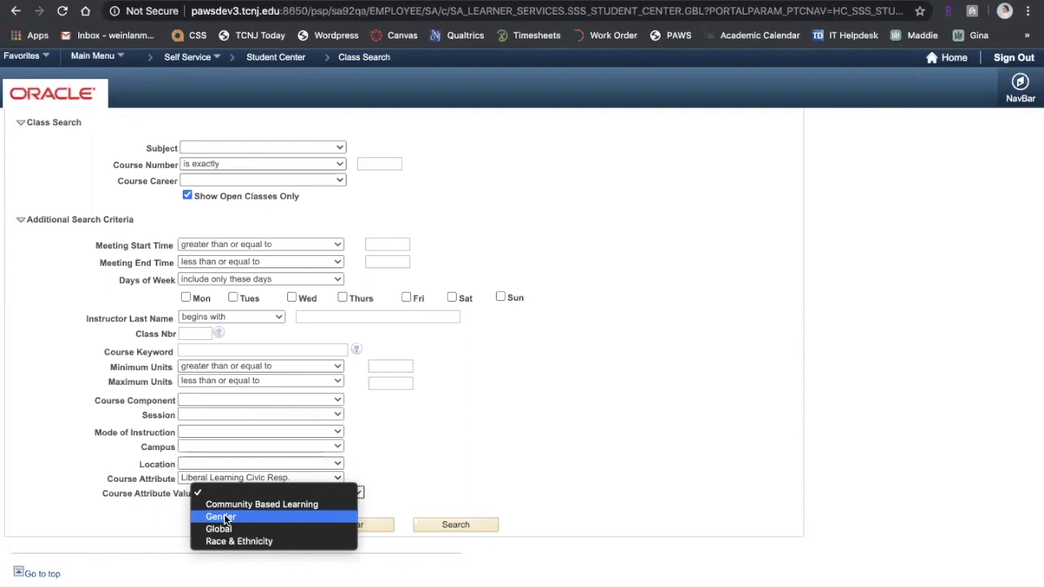
pyautogui.click(224, 517)
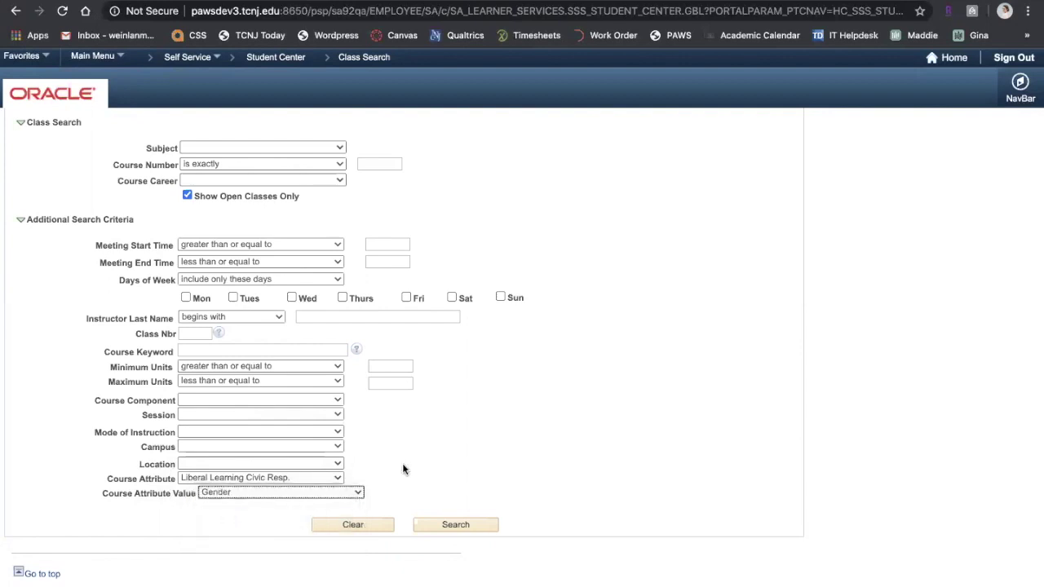
pyautogui.click(462, 524)
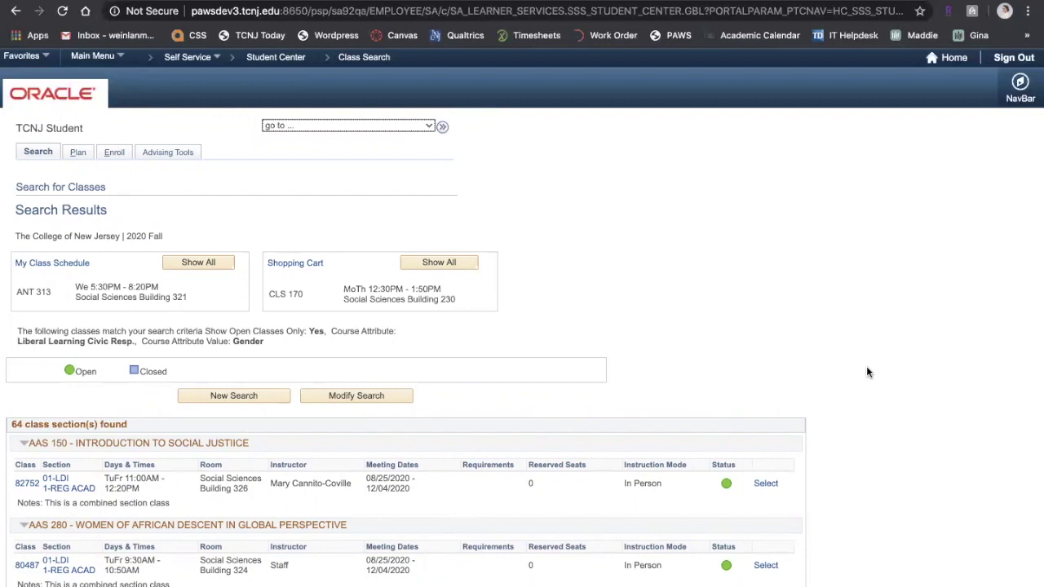
# Scroll the 64 results and collapse the FSP 163 First Seminar: Gender group.
pyautogui.scroll(-3, 866, 372)
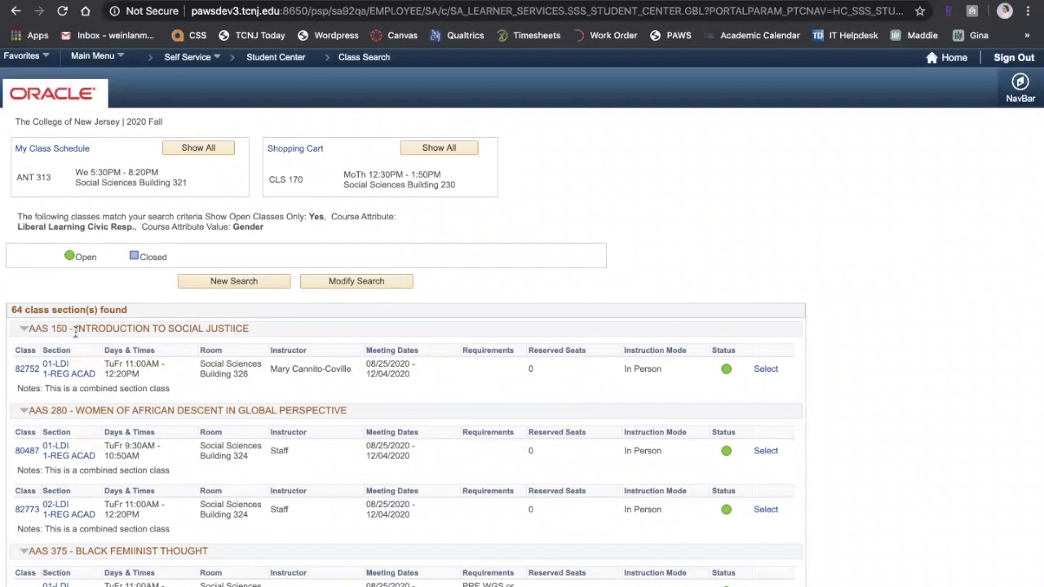
pyautogui.scroll(-1, 446, 485)
pyautogui.scroll(-10, 447, 487)
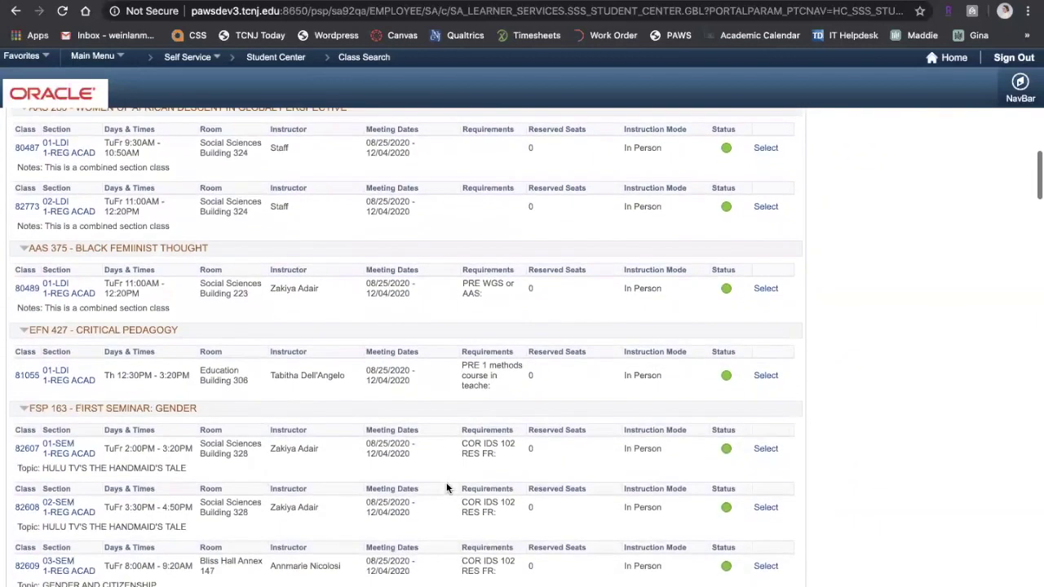
pyautogui.scroll(-5, 446, 487)
pyautogui.scroll(-1, 447, 482)
pyautogui.scroll(-2, 446, 482)
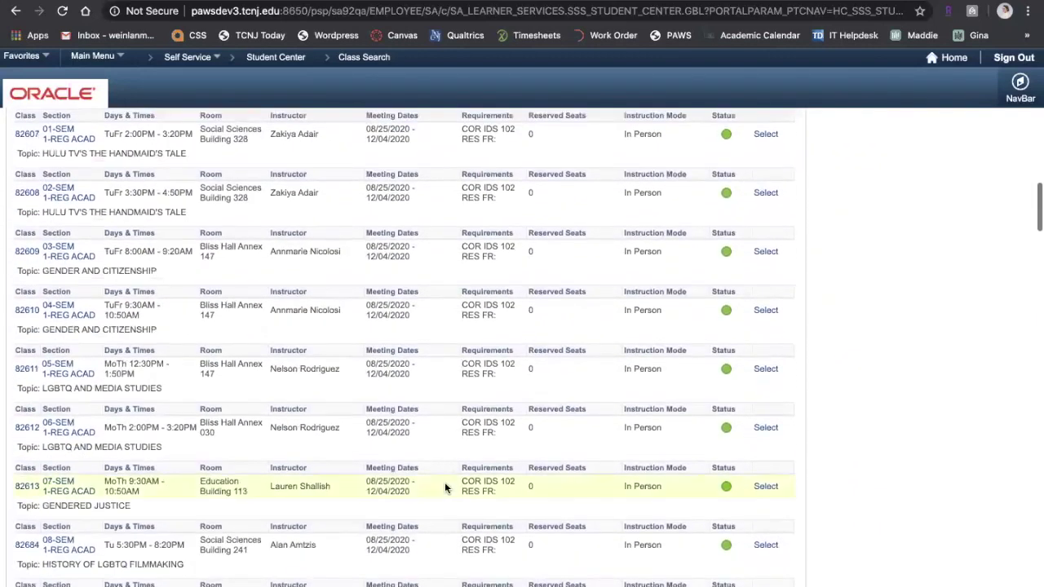
pyautogui.scroll(1, 444, 482)
pyautogui.scroll(2, 423, 471)
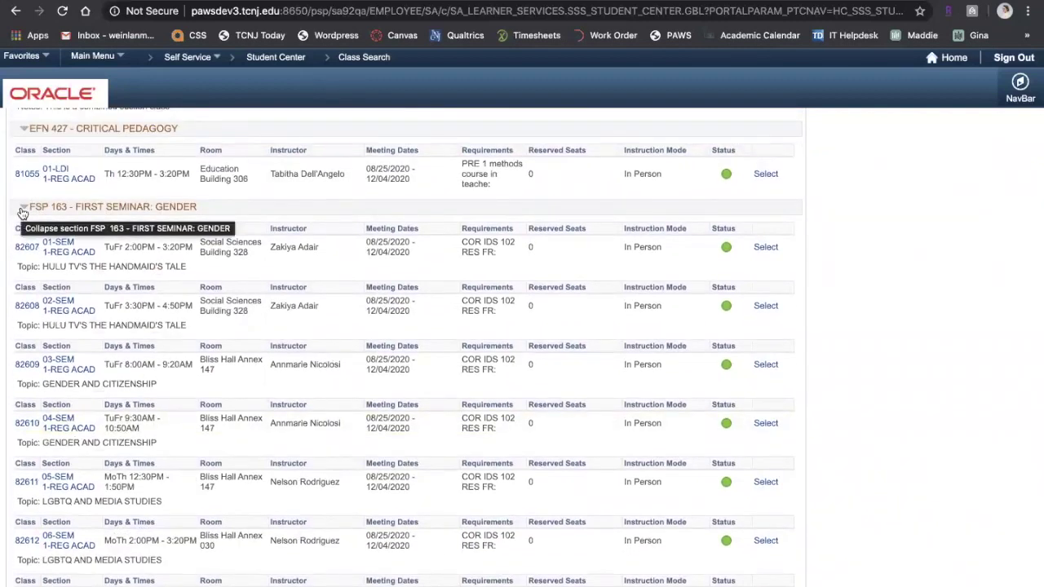
pyautogui.click(22, 211)
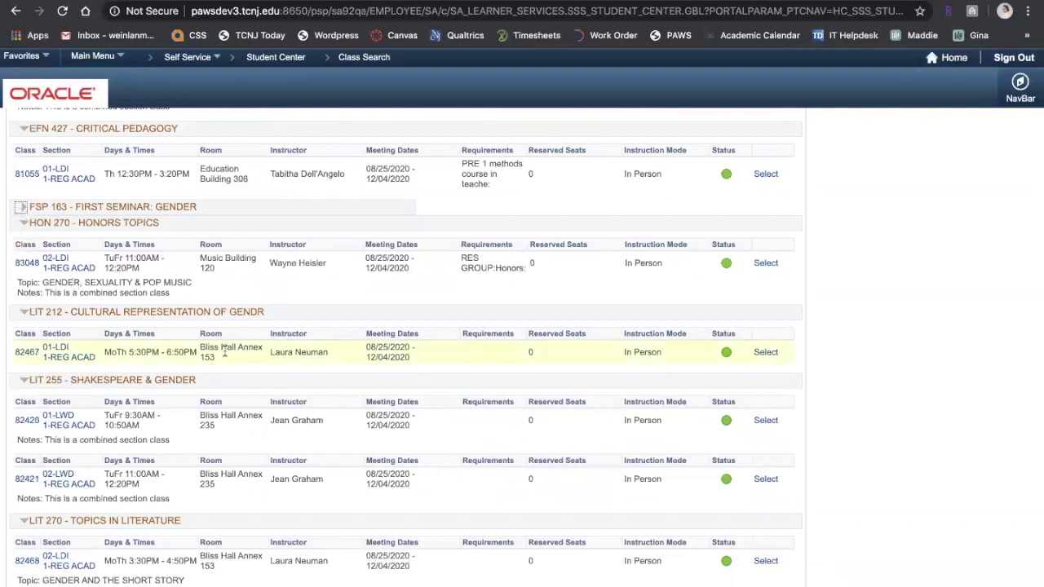
# Scroll down to LIT 270 and highlight its topic 'Gender and the Short Story'.
pyautogui.scroll(-2, 505, 408)
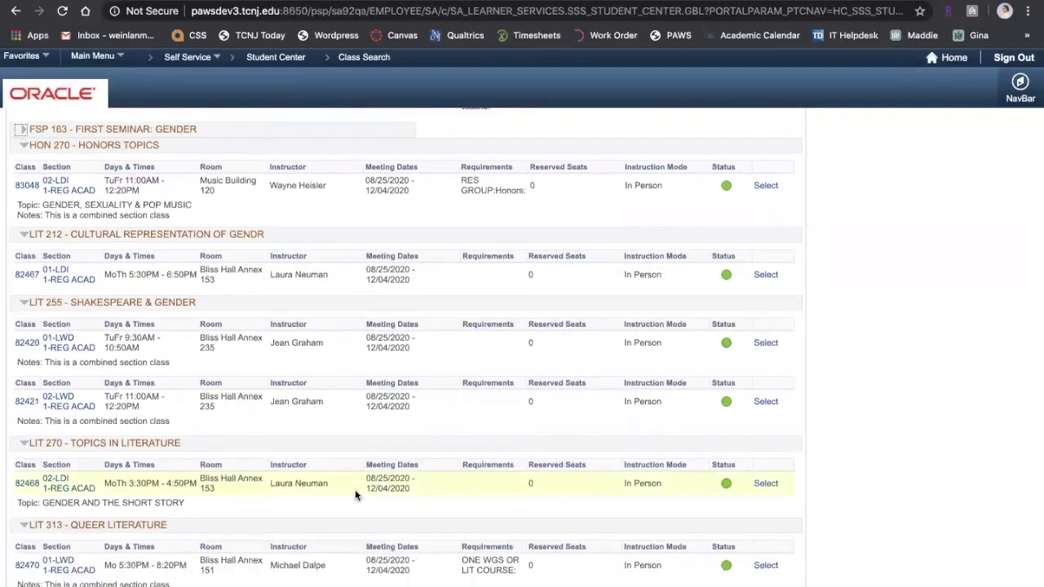
pyautogui.scroll(-1, 354, 489)
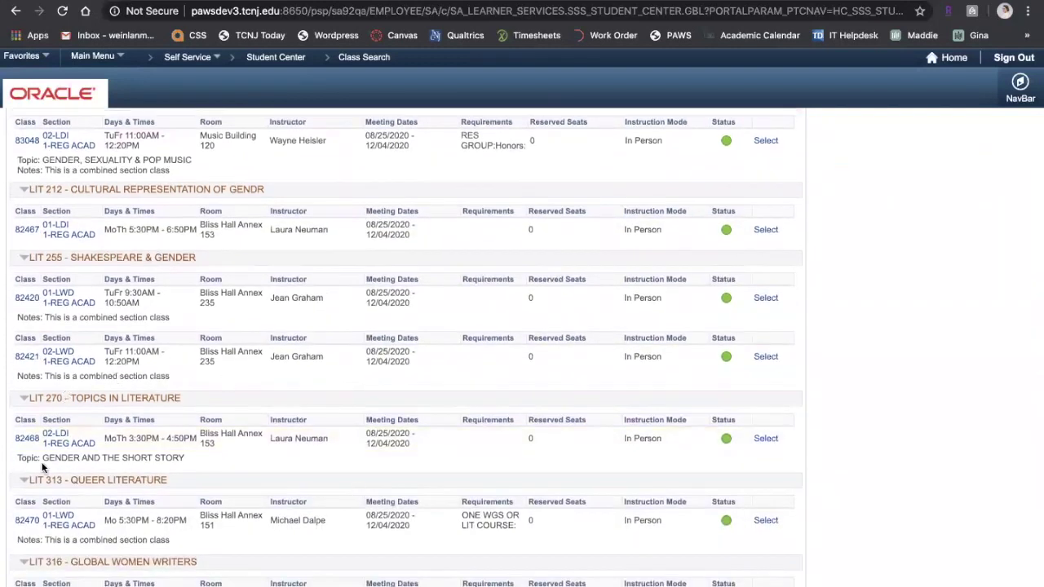
pyautogui.moveTo(41, 460); pyautogui.dragTo(196, 462)
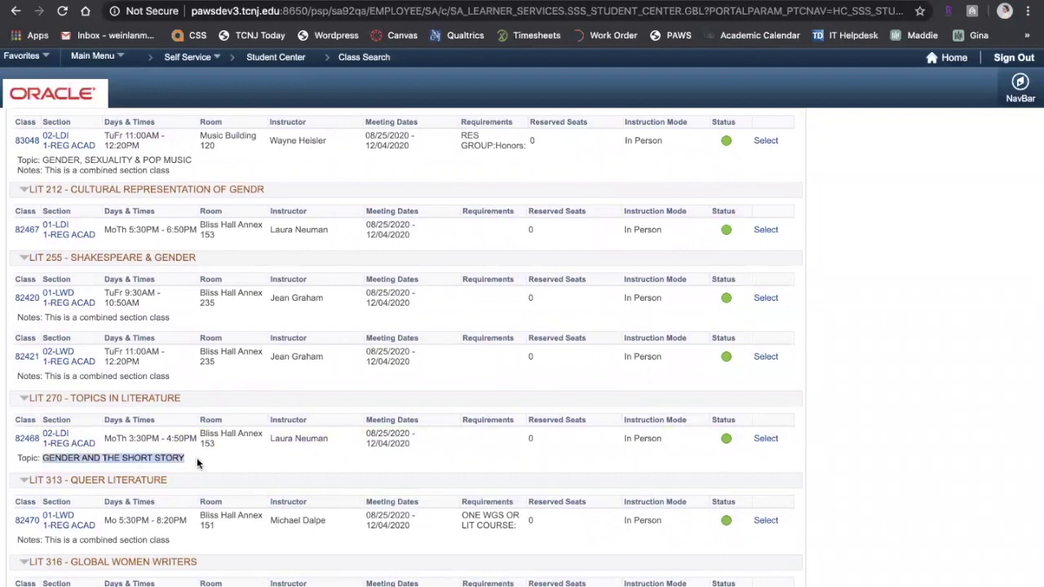
# Review the LIT 270-02 class details, then return to the 64-section Gender results.
pyautogui.click(194, 462)
pyautogui.click(70, 440)
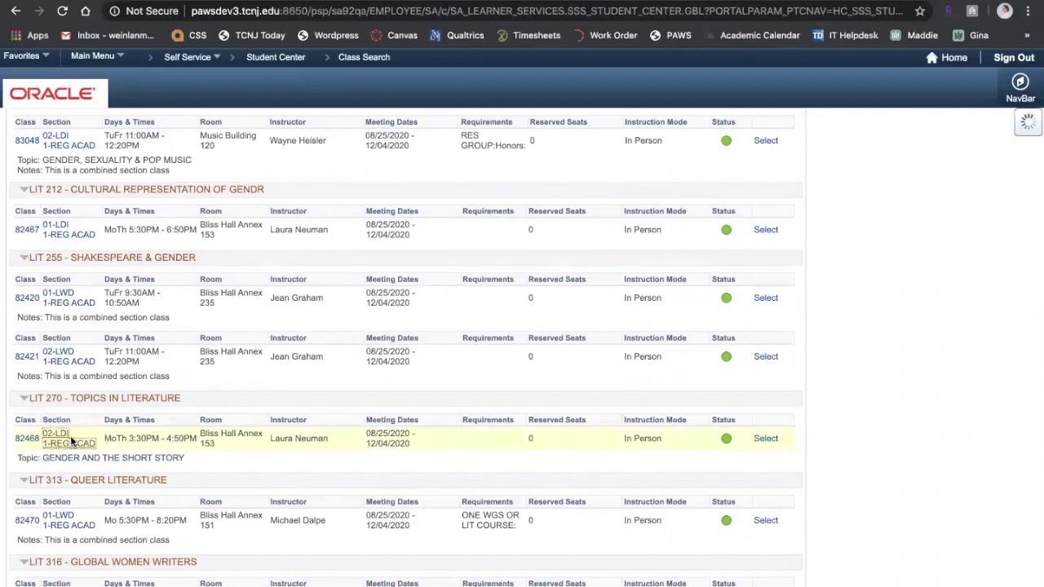
pyautogui.scroll(-3, 558, 531)
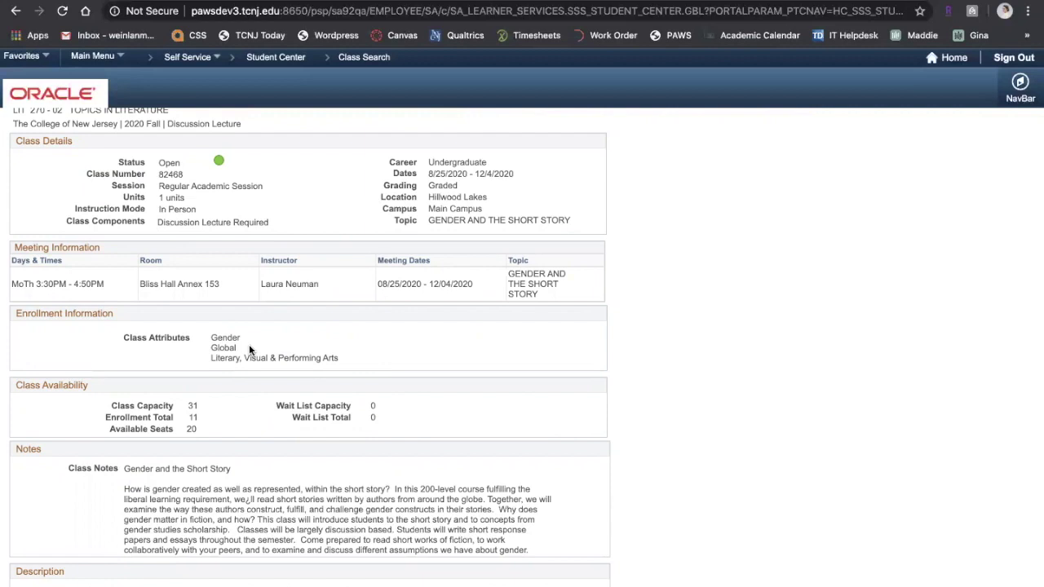
pyautogui.scroll(1, 267, 341)
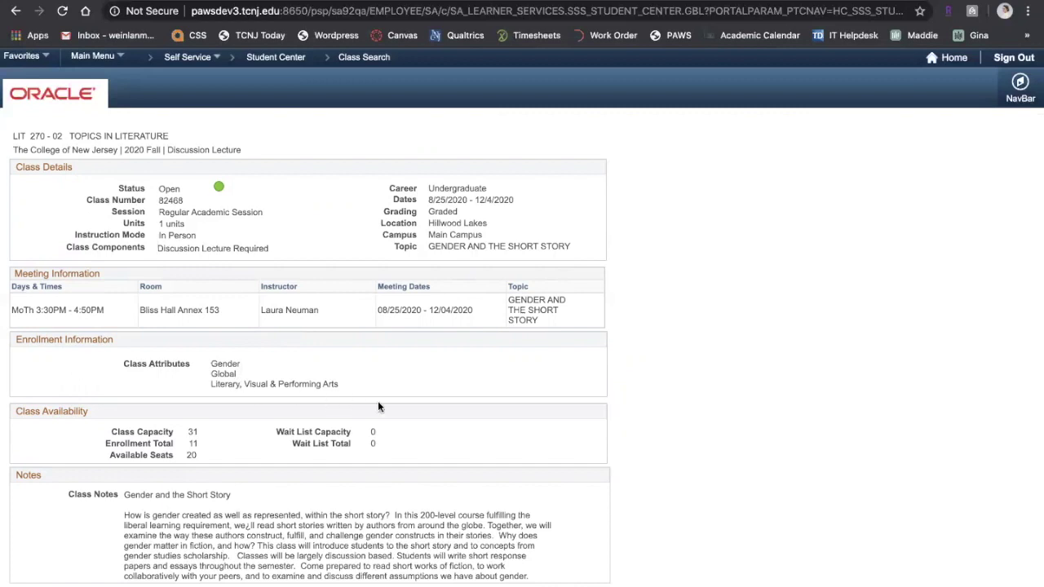
pyautogui.scroll(-5, 495, 476)
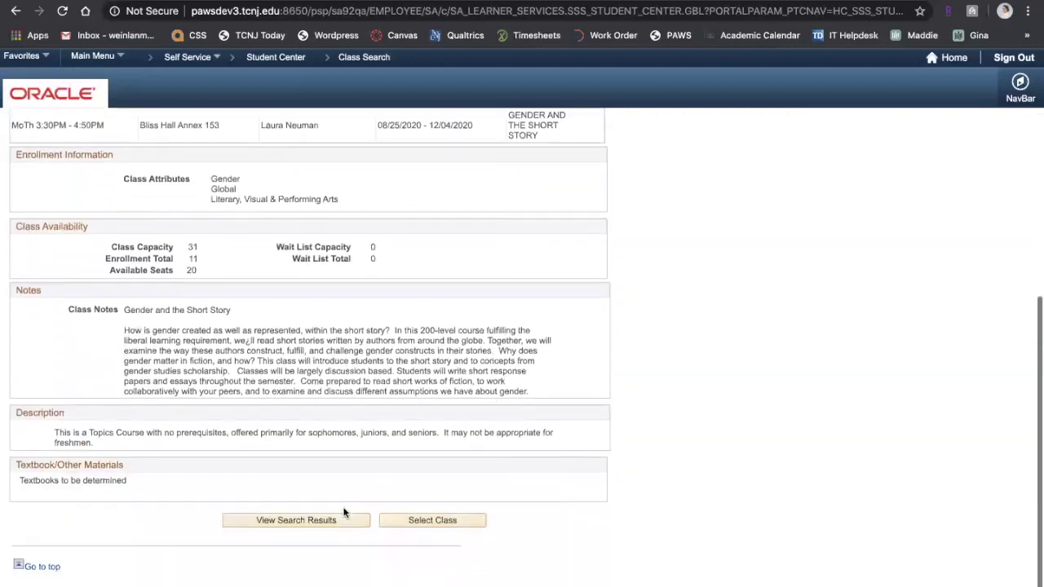
pyautogui.click(324, 525)
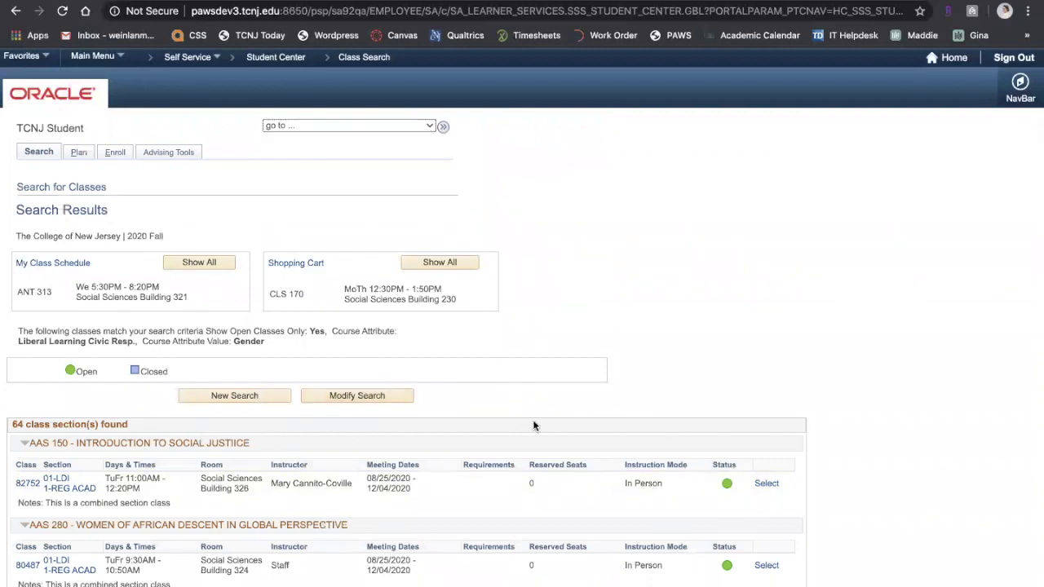
# Rerun the search with Liberal Learning Domains set to Behavioral, Social or Cultural.
pyautogui.click(385, 396)
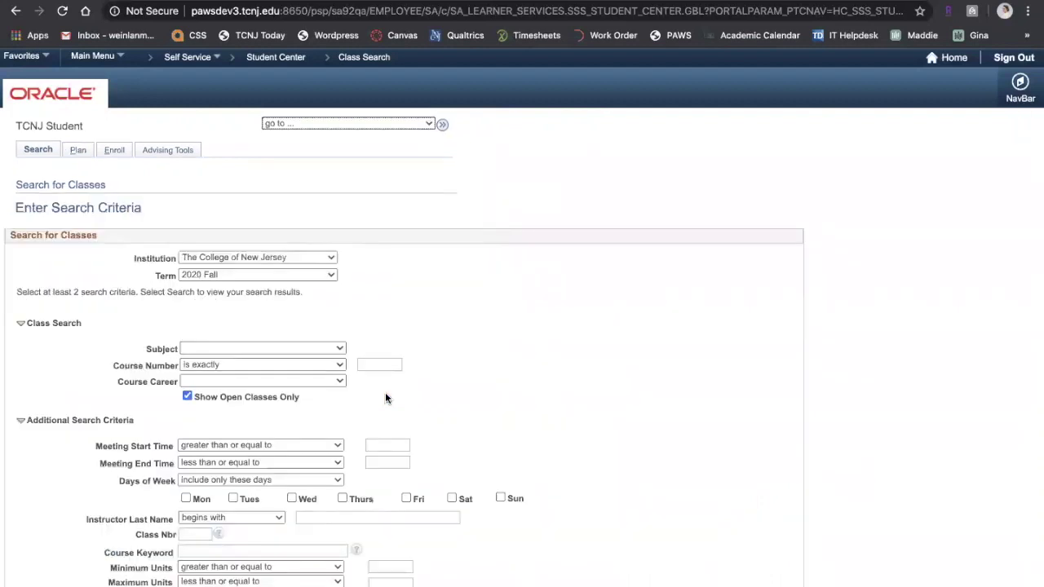
pyautogui.scroll(-3, 280, 481)
pyautogui.click(262, 455)
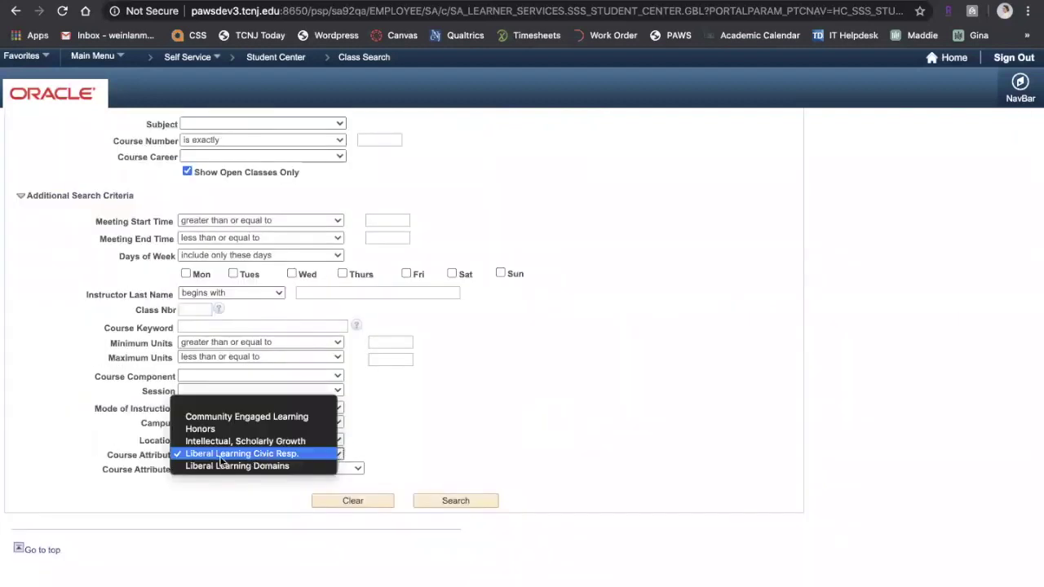
pyautogui.click(279, 466)
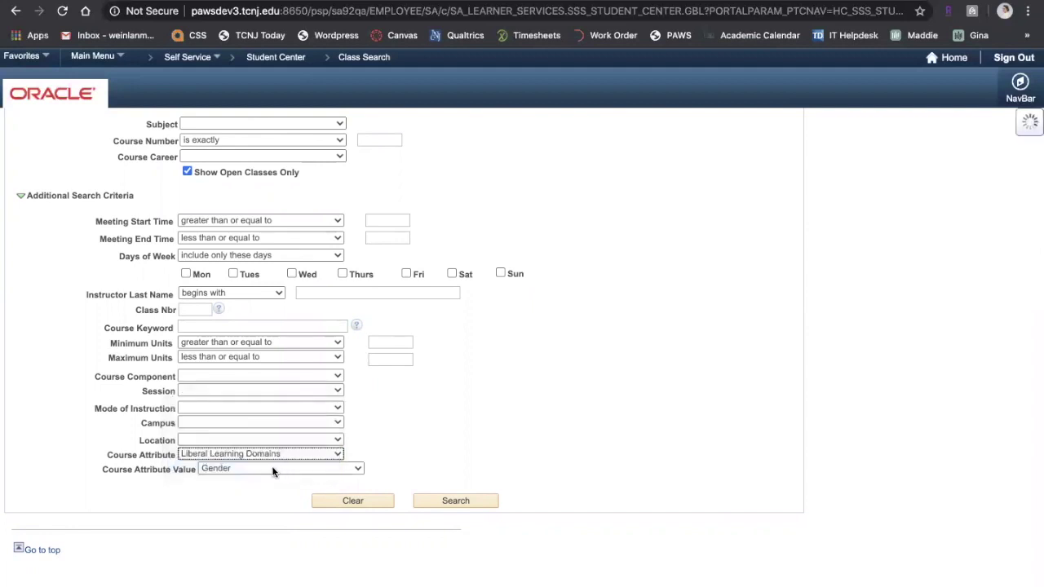
pyautogui.click(272, 465)
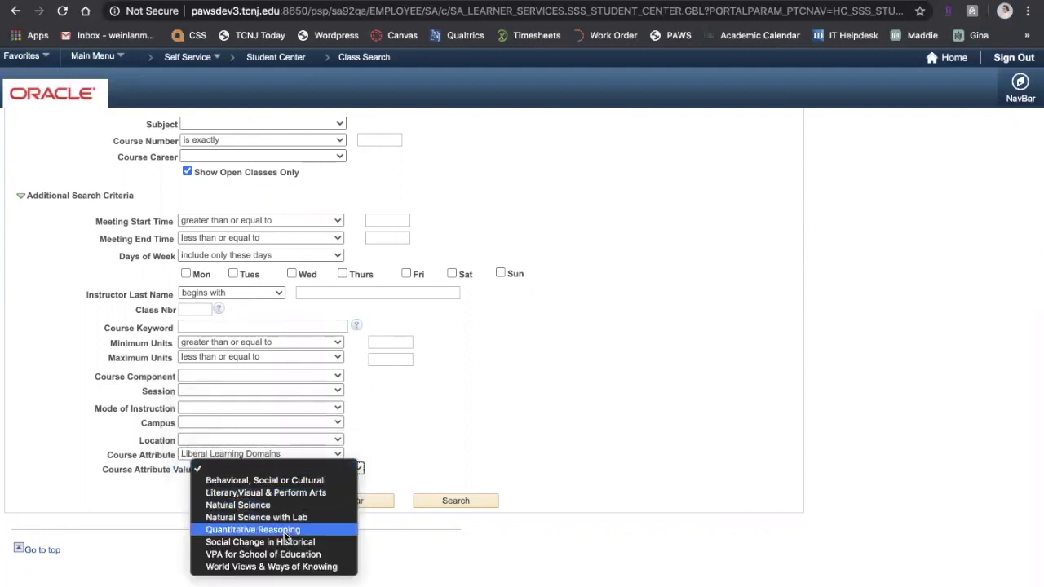
pyautogui.click(287, 485)
pyautogui.click(462, 502)
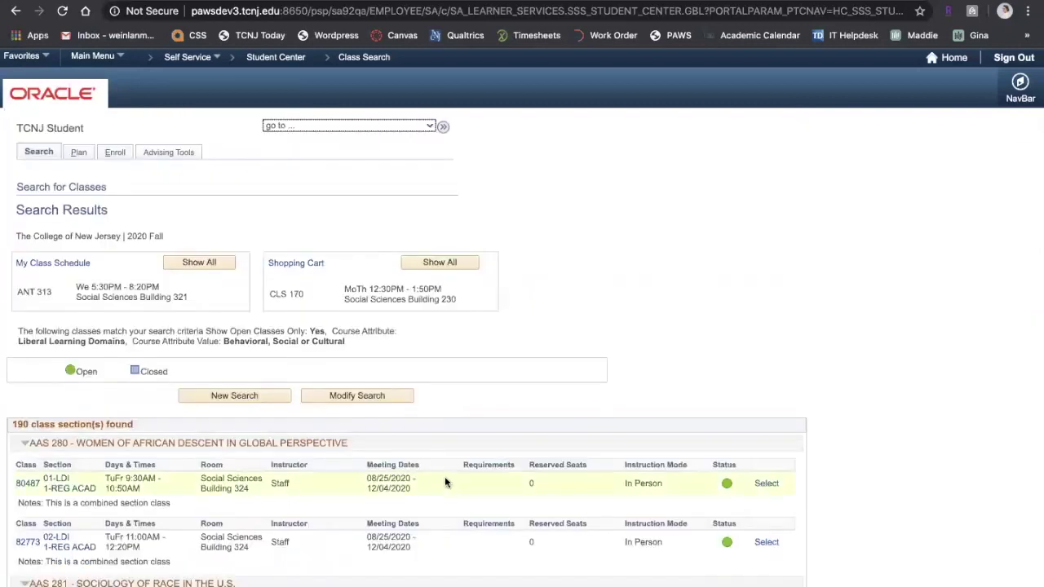
# Scroll the 190 results past AAS 280/281 to the ANT 110 Intro to Cultural Anthropology sections.
pyautogui.scroll(-2, 512, 423)
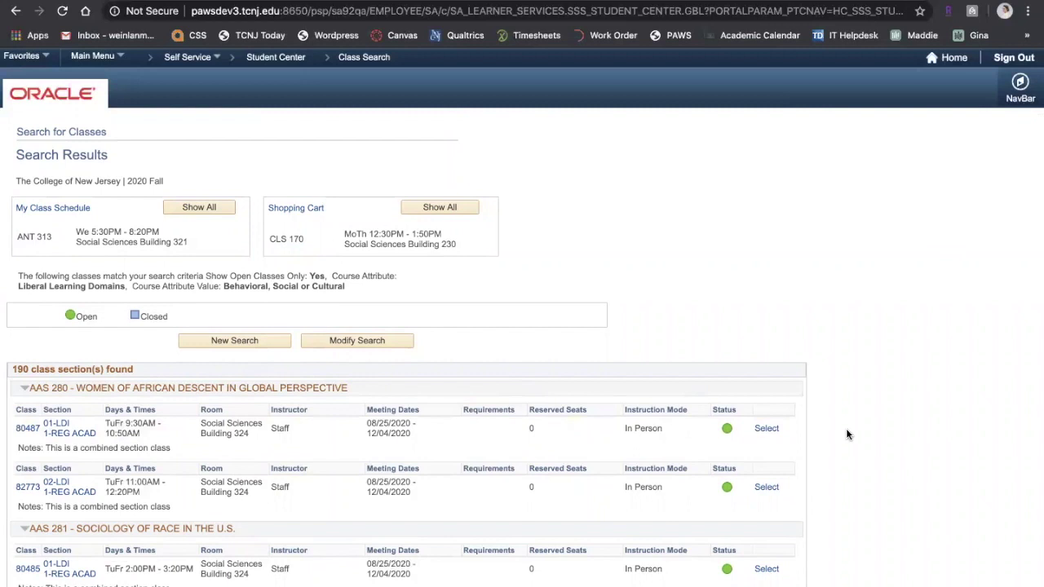
pyautogui.scroll(-2, 846, 432)
pyautogui.scroll(-1, 846, 429)
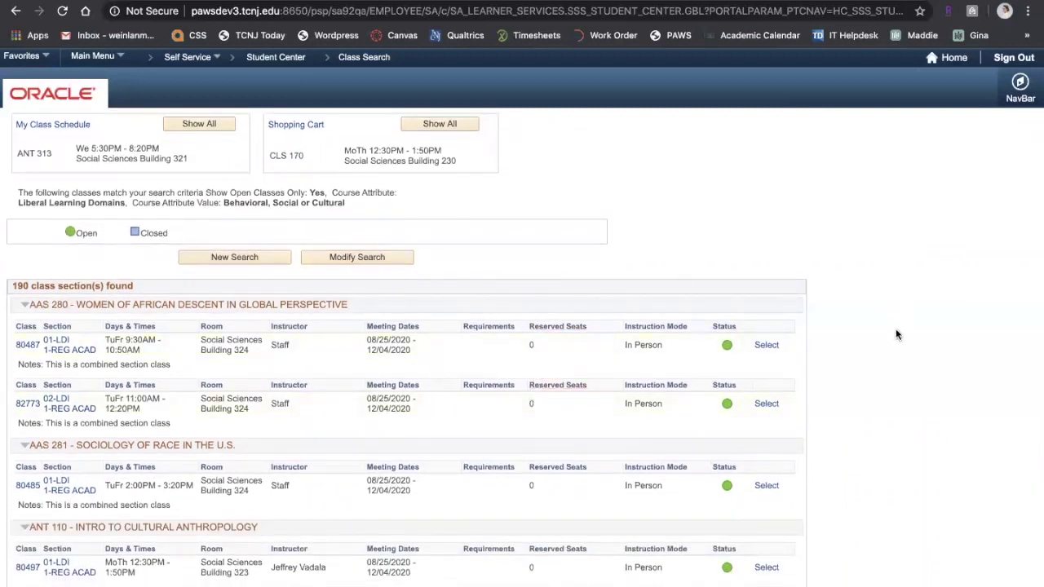
pyautogui.scroll(-1, 896, 345)
pyautogui.scroll(-1, 895, 346)
pyautogui.scroll(-1, 895, 346)
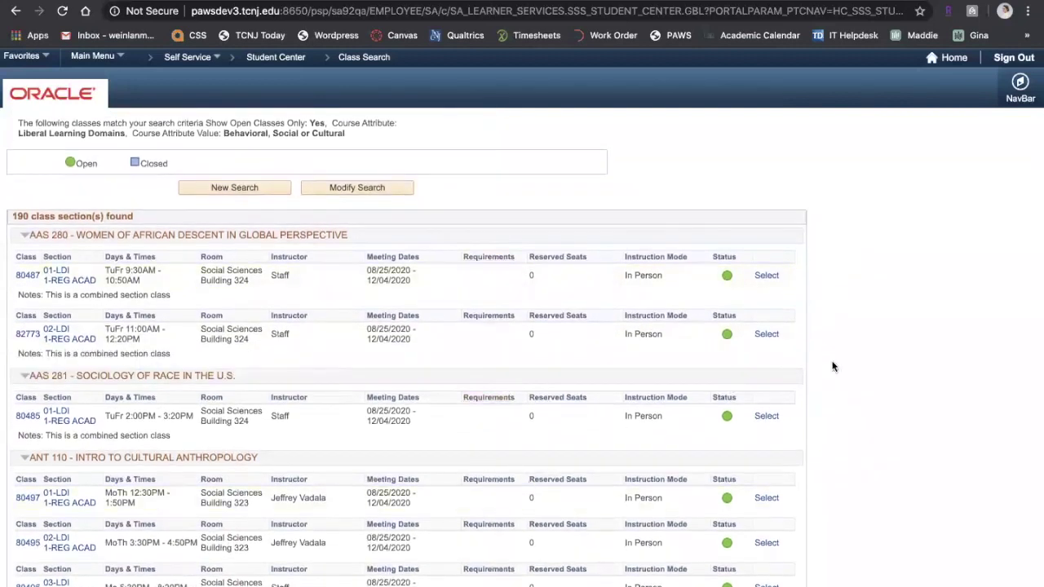
pyautogui.scroll(-3, 881, 363)
pyautogui.scroll(-2, 881, 363)
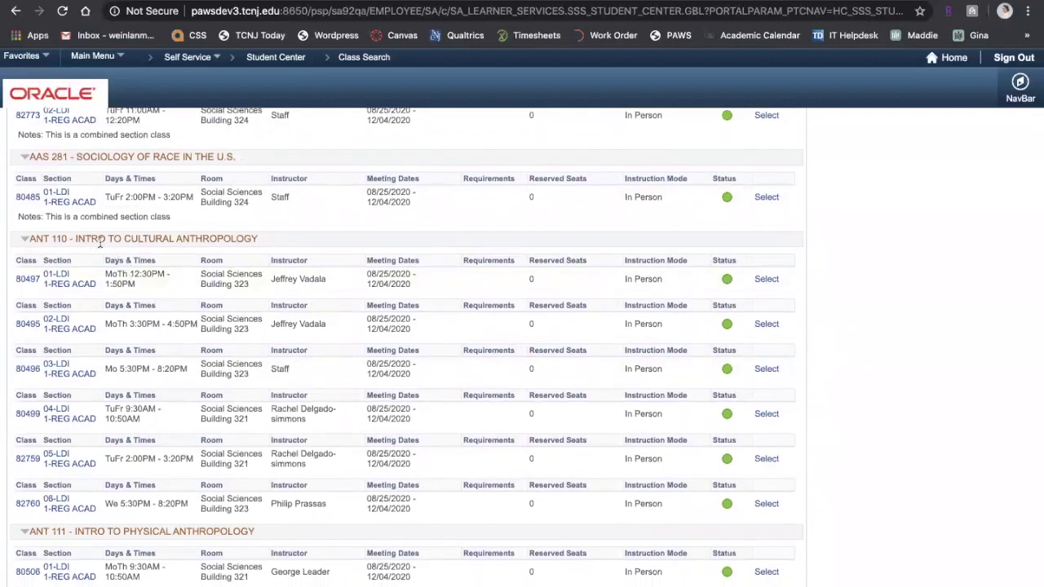
# Open ANT 110-01 (class 80497) details and review its Global and Behavioral attributes.
pyautogui.click(57, 283)
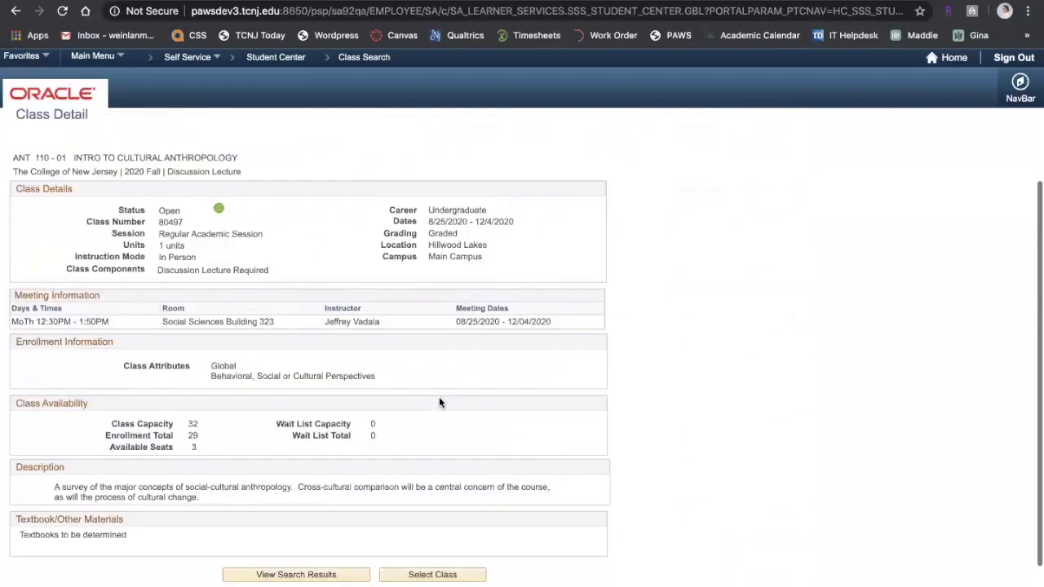
pyautogui.scroll(-2, 439, 396)
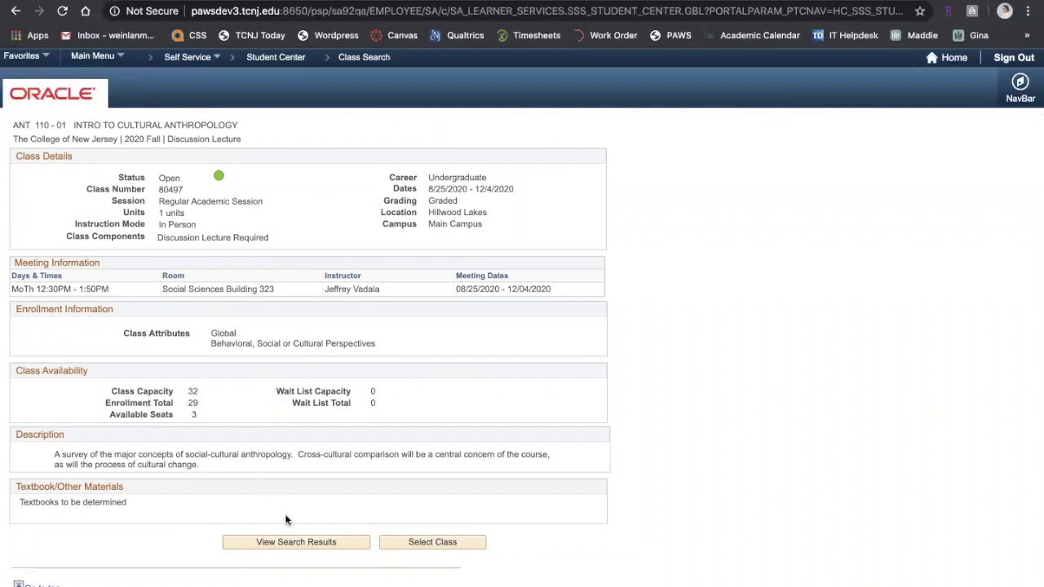
pyautogui.scroll(1, 314, 497)
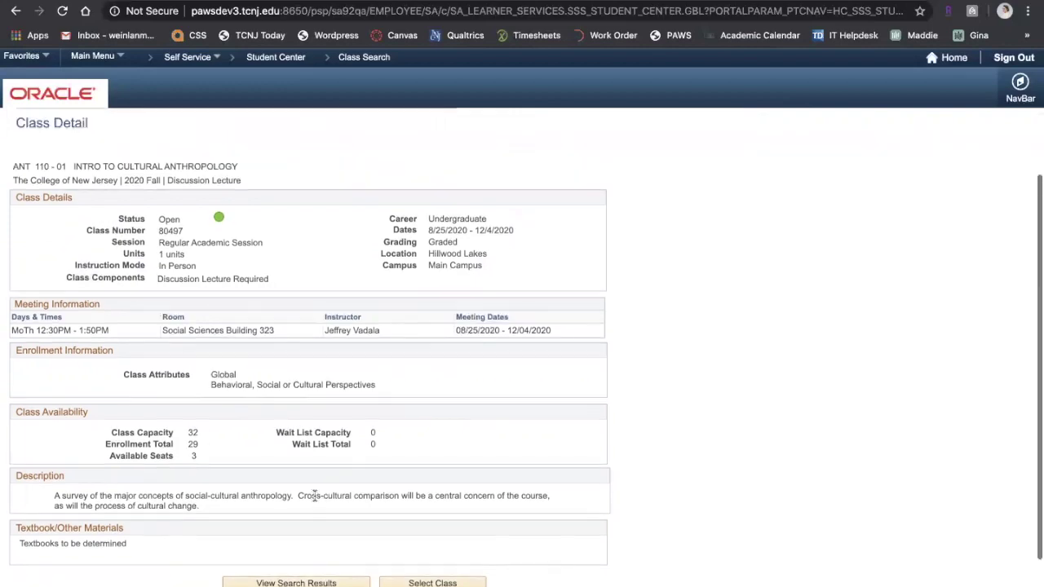